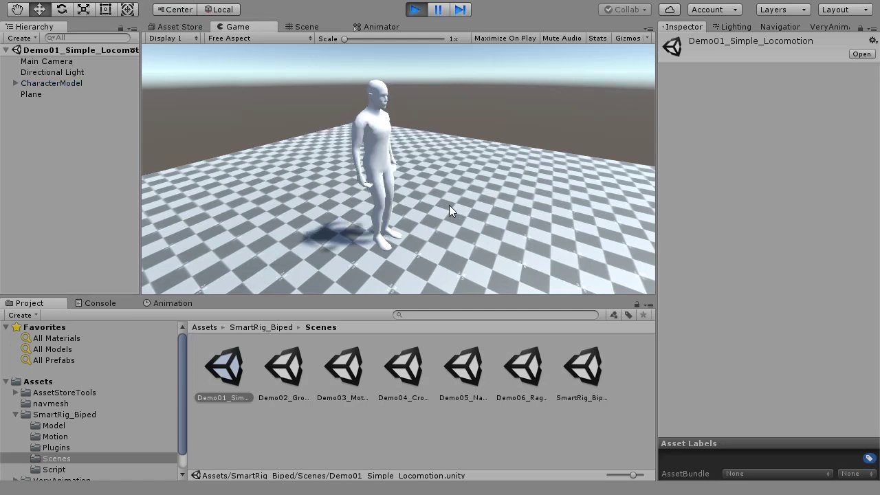
- Walk the character forward, backward and sideways across the checkered plane in the running Demo01_Simple_Locomotion scene
key(w)
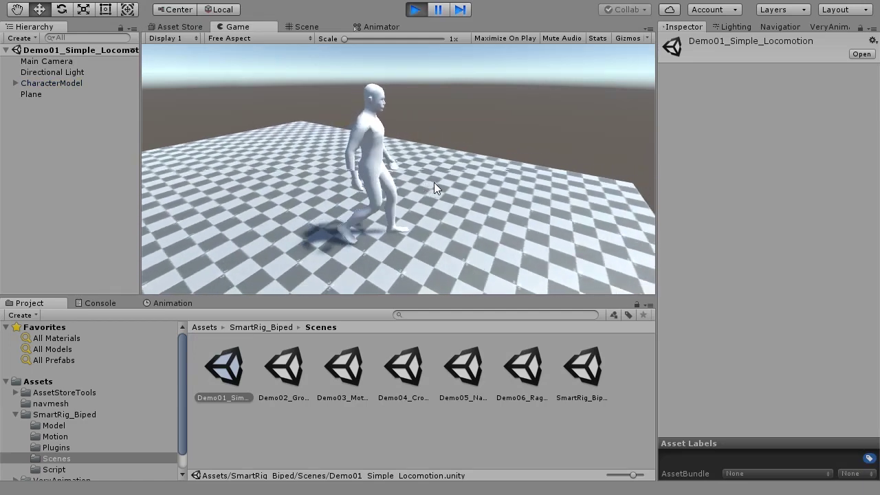
key(s)
key(a)
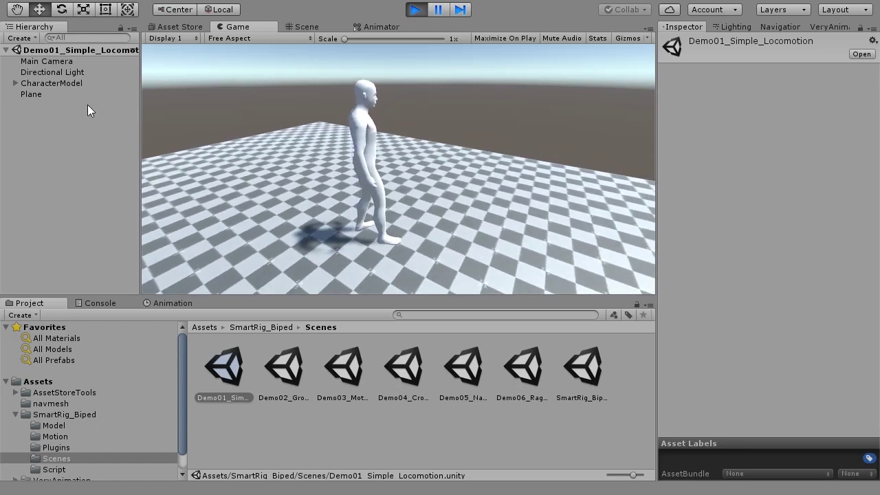
- Inspect the CharacterModel's components down to the Simple Controller script, and the Main Camera's Camera_move script
click(67, 74)
click(63, 82)
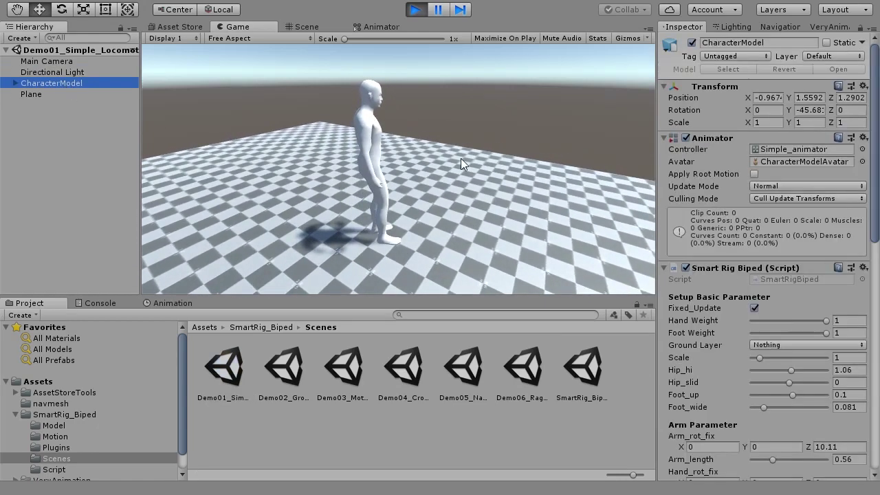
drag(877, 220, 873, 472)
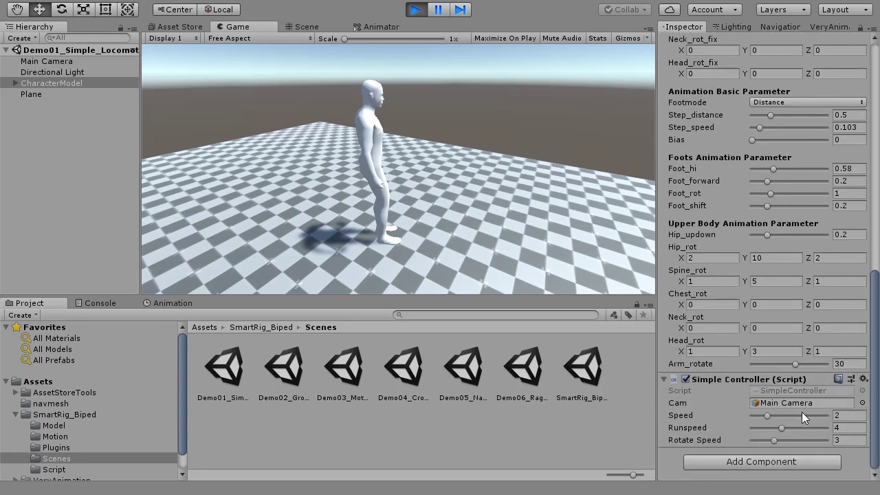
click(56, 62)
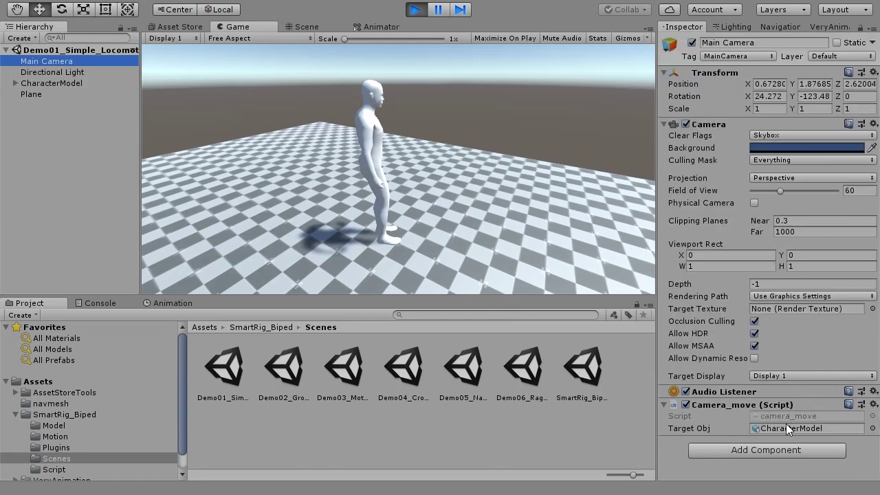
- Open the CharacterModel's Simple_animator controller, check the Base Layer's IK Pass setting, and return to the running game
click(60, 83)
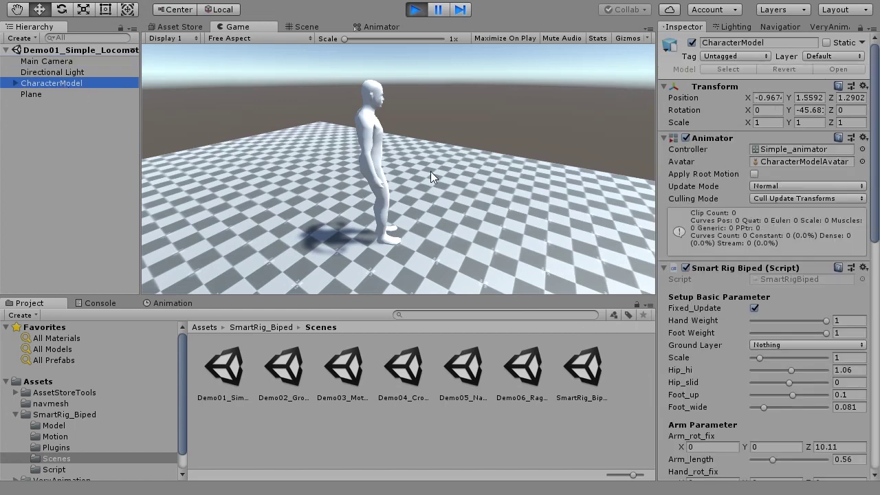
double_click(800, 151)
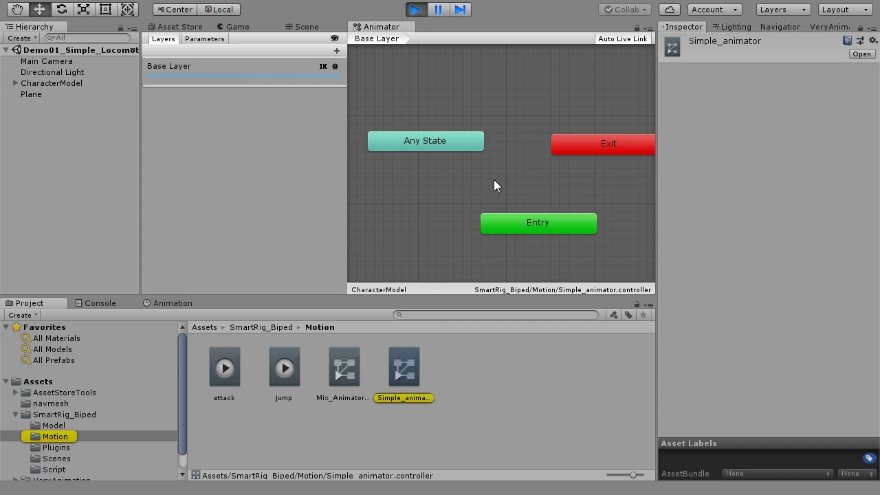
scroll(493, 184, down, 4)
scroll(493, 184, up, 3)
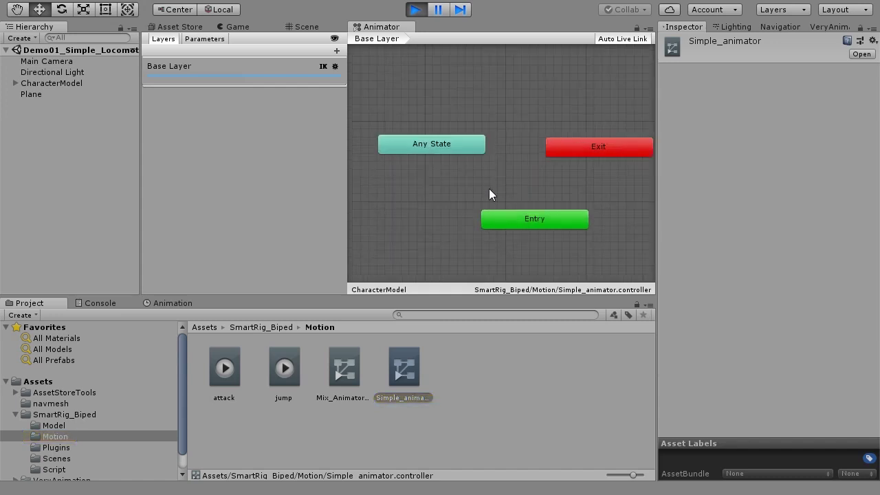
click(335, 67)
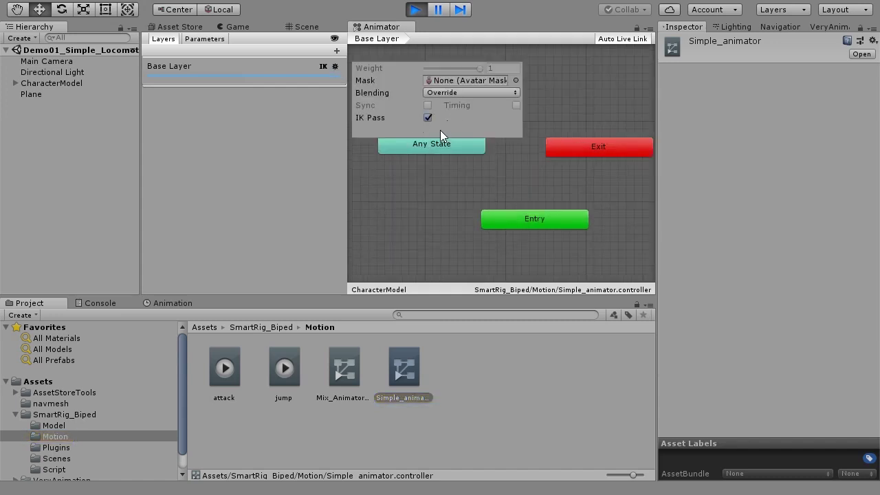
click(244, 28)
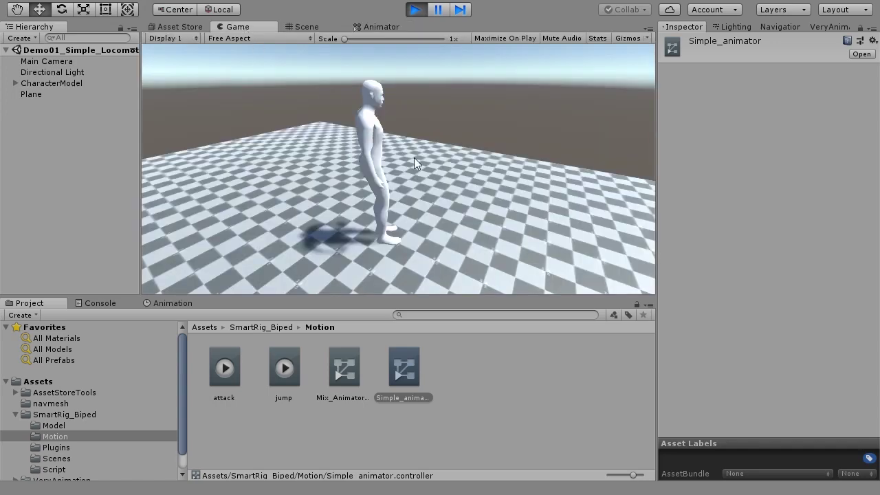
key(s)
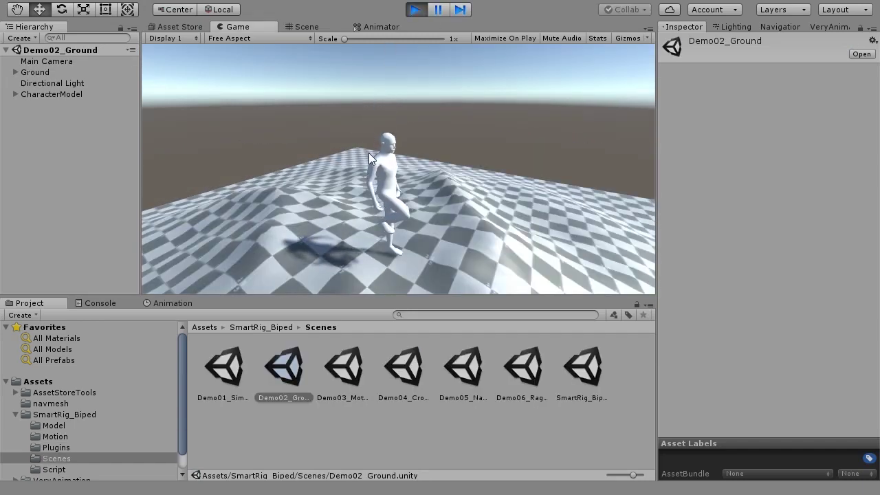
- Walk the character in several directions over the hilly terrain of the running Demo02_Ground scene
key(Left)
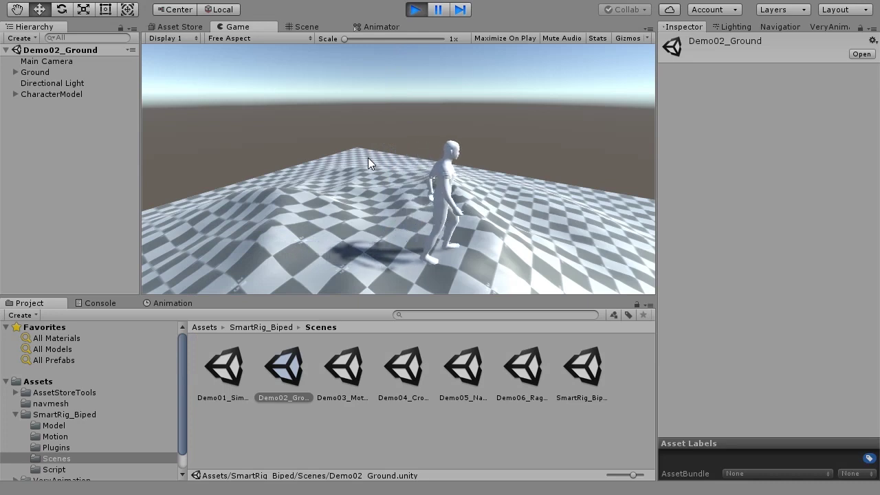
key(Up)
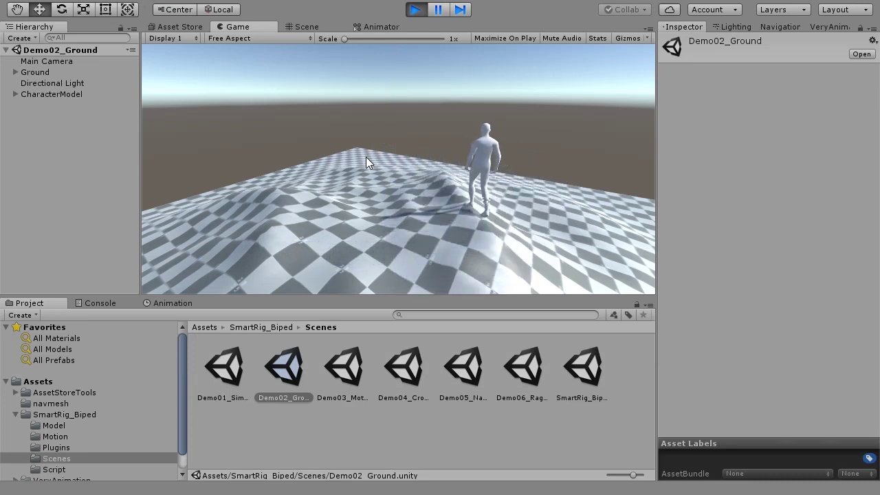
key(Left)
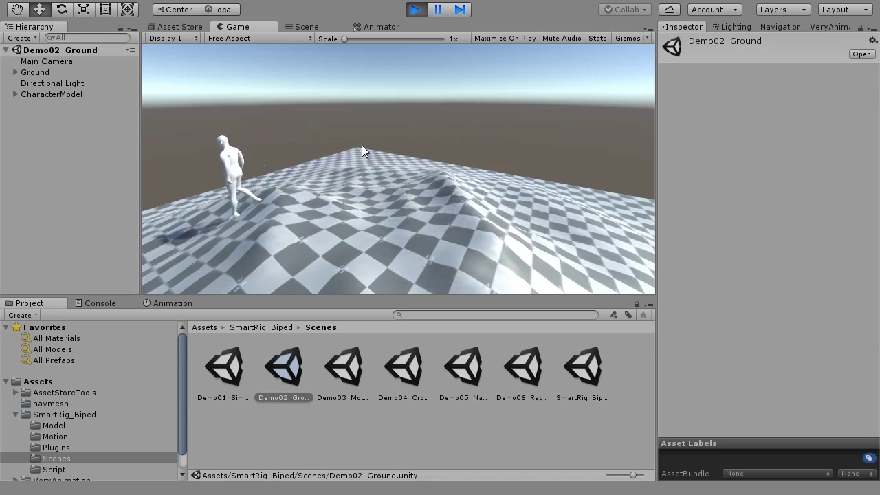
key(Right)
key(Down)
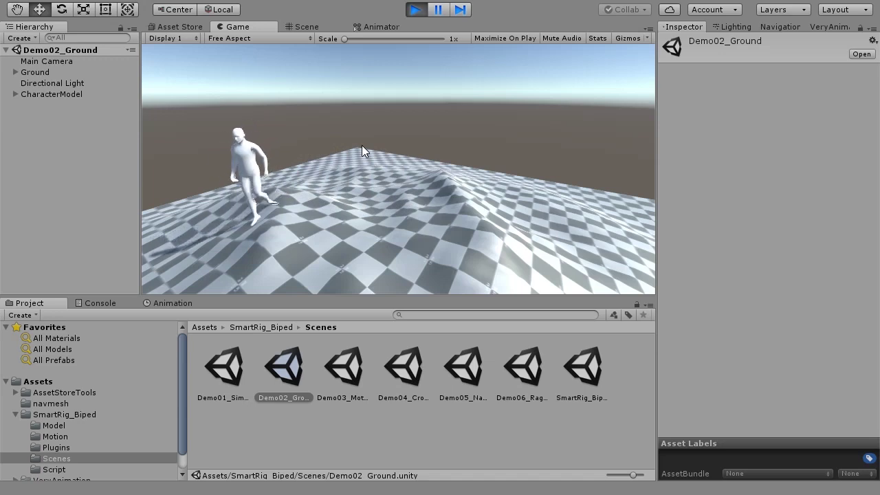
key(Right)
click(362, 145)
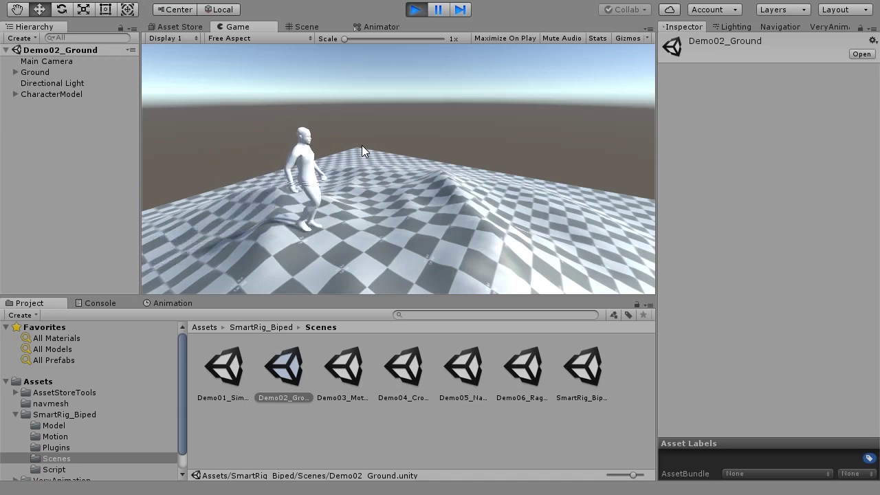
key(Right)
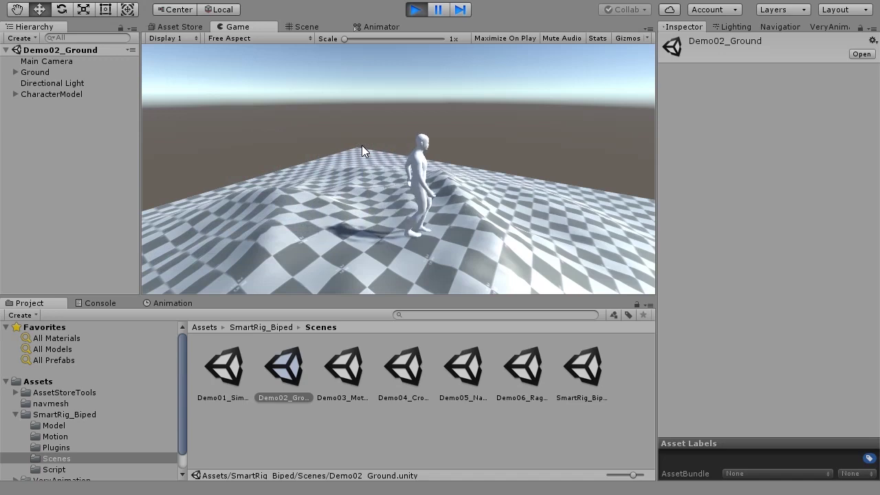
- Check which layer the Ground object is assigned to
click(34, 71)
click(842, 55)
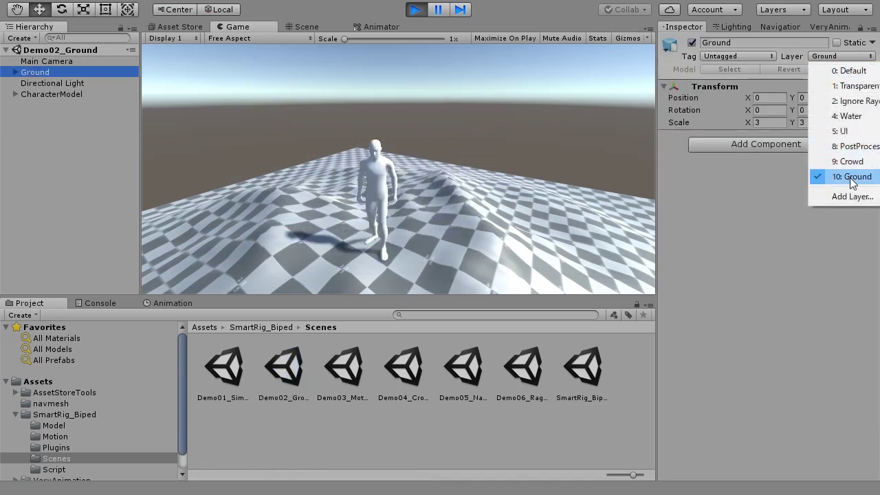
click(751, 206)
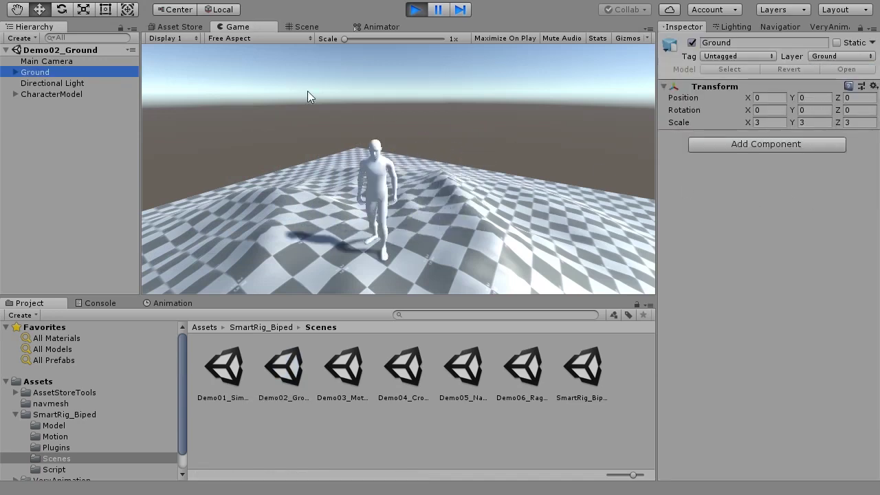
- Check the Ground Layer options of the CharacterModel's Smart Rig Biped script
click(77, 94)
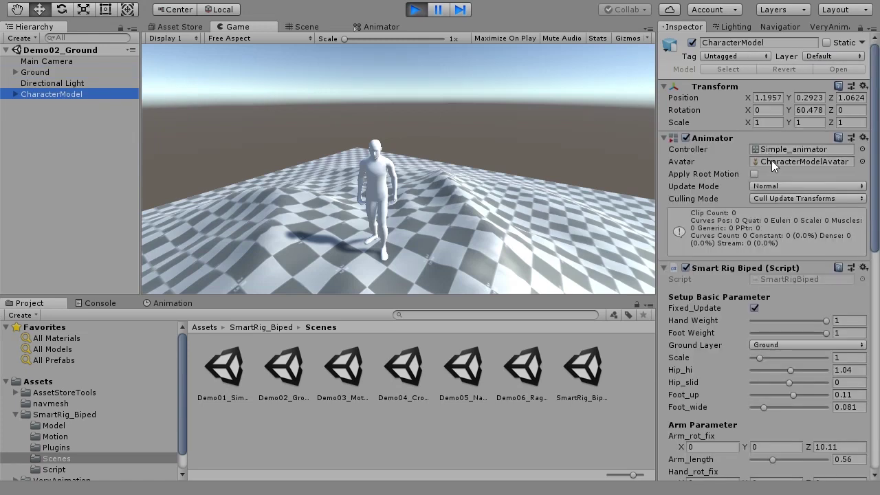
click(761, 344)
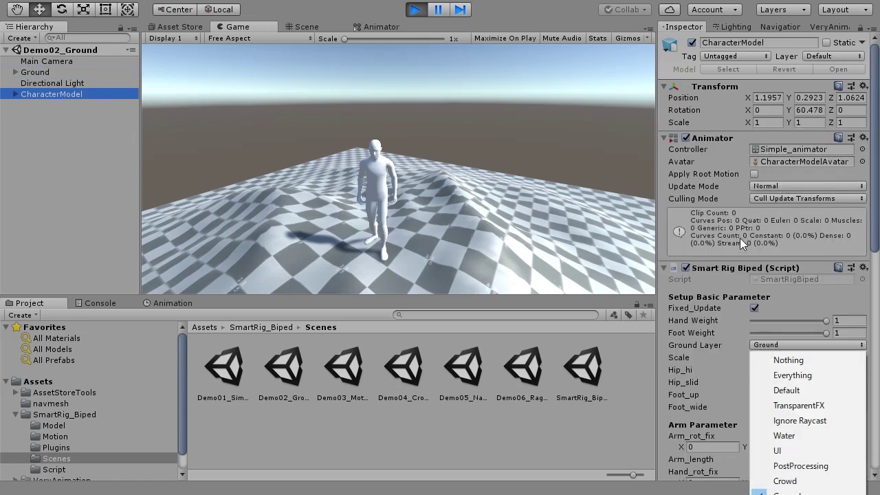
click(874, 230)
drag(874, 230, 873, 253)
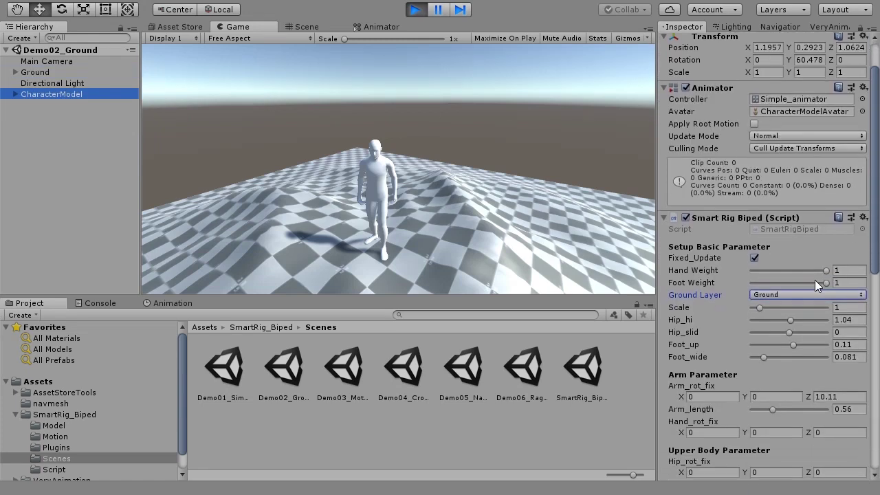
click(805, 295)
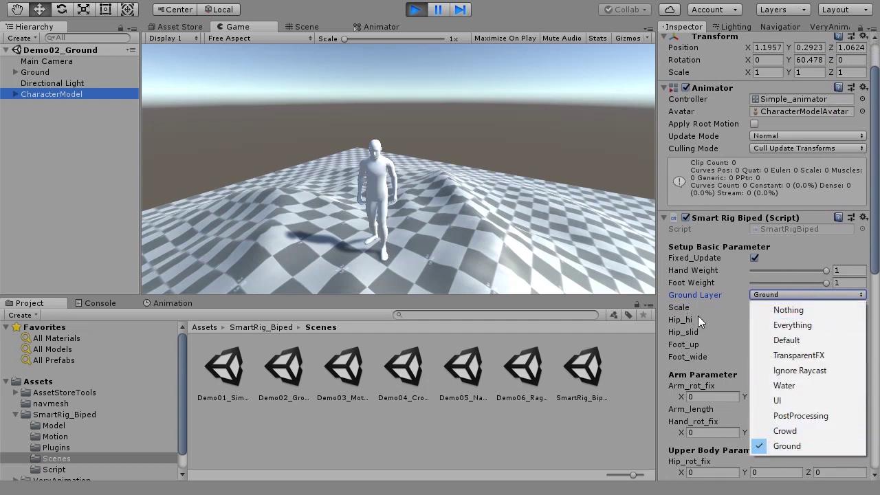
click(433, 227)
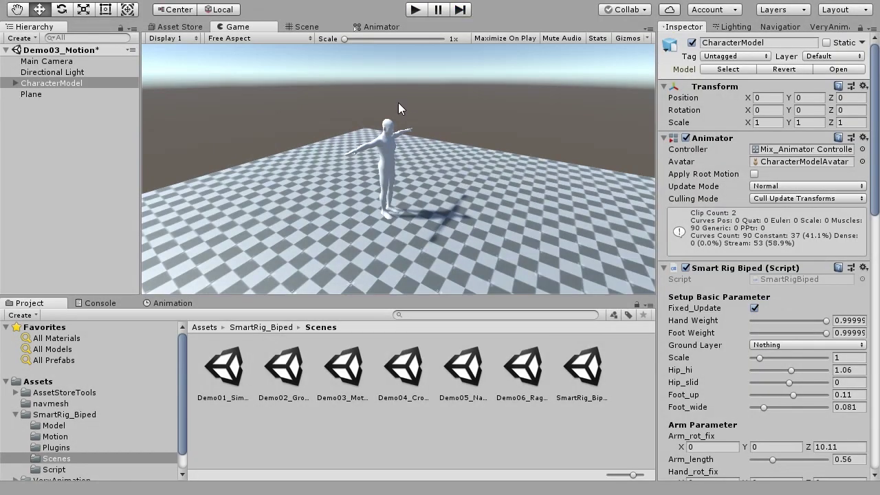
- Run the Demo03_Motion scene and open the CharacterModel's Mix_Animator Controller
click(411, 12)
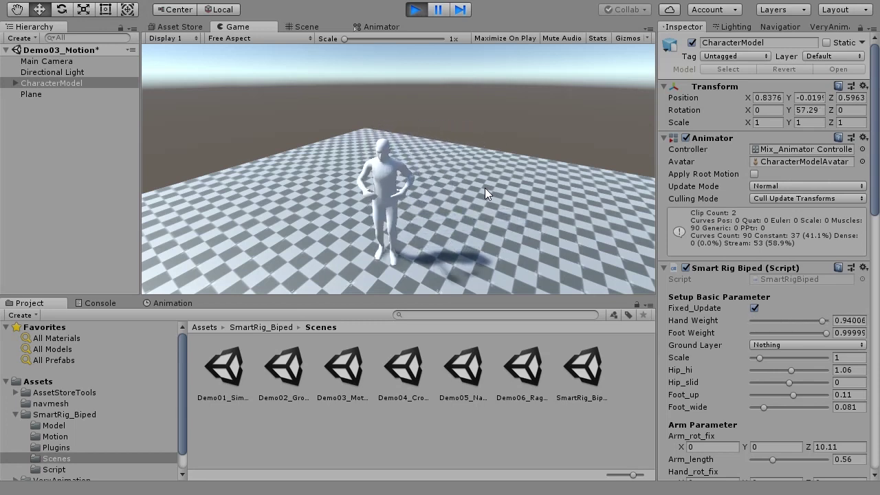
scroll(827, 136, down, 1)
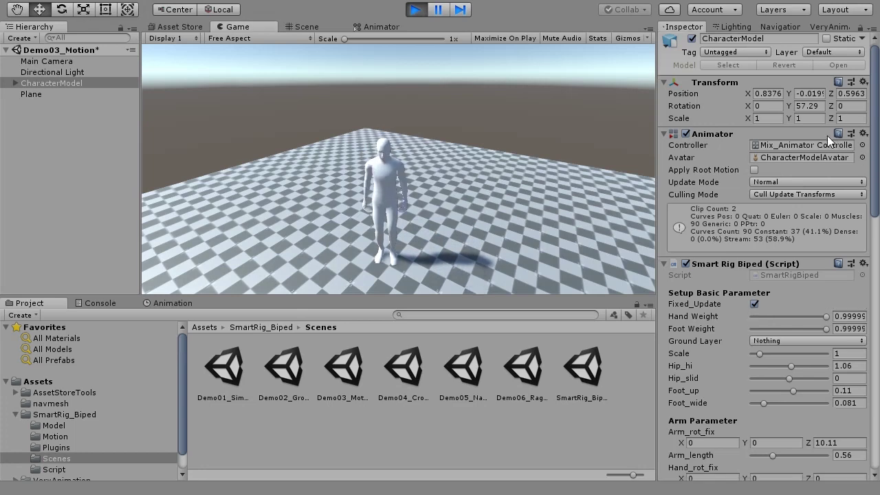
click(787, 148)
double_click(786, 144)
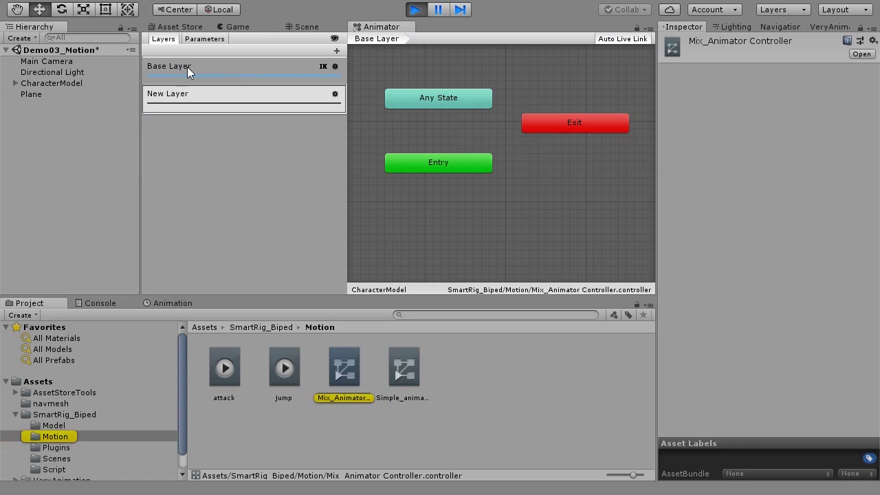
- Examine the Jump and Attack states in the controller's New Layer
click(285, 93)
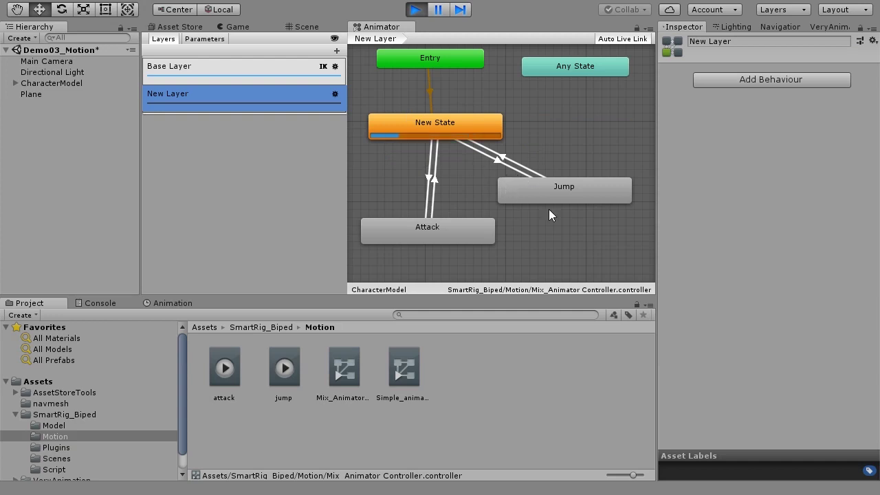
drag(554, 200, 562, 198)
drag(452, 220, 444, 204)
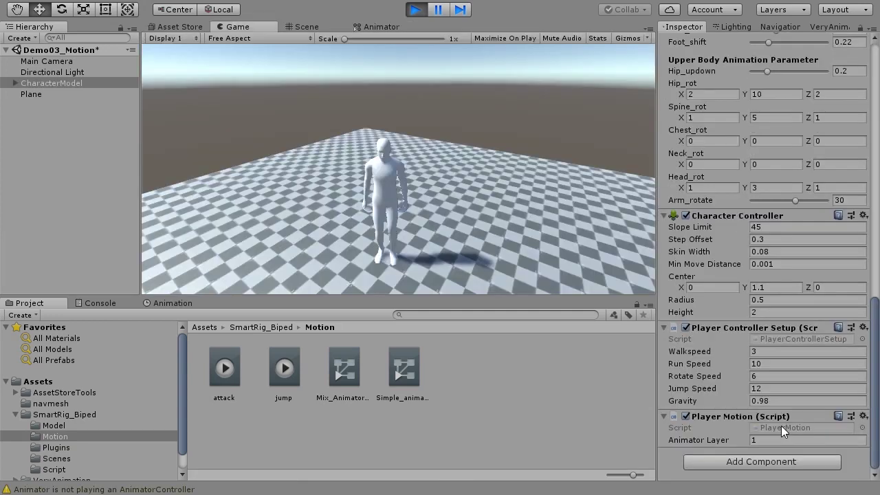
- Open the PlayerMotion script in Visual Studio and highlight the Update code on lines 22 to 44 that sets the foot, hand and layer weights
click(780, 425)
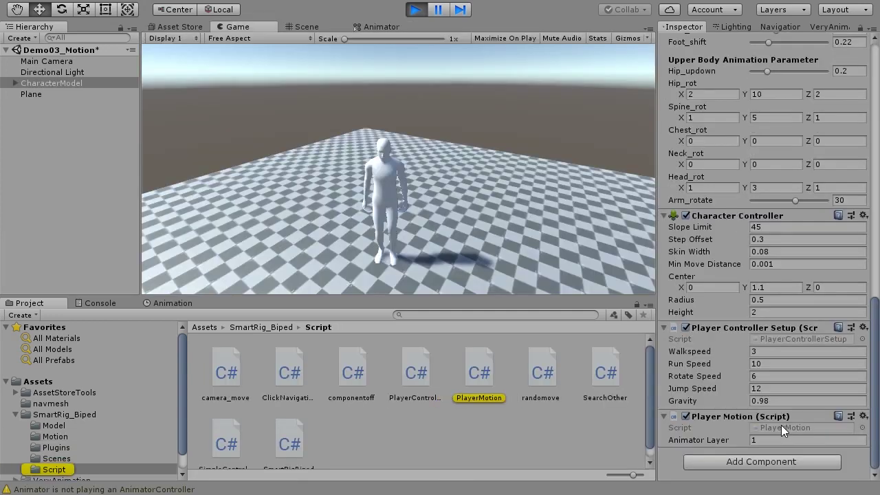
drag(876, 110, 339, 10)
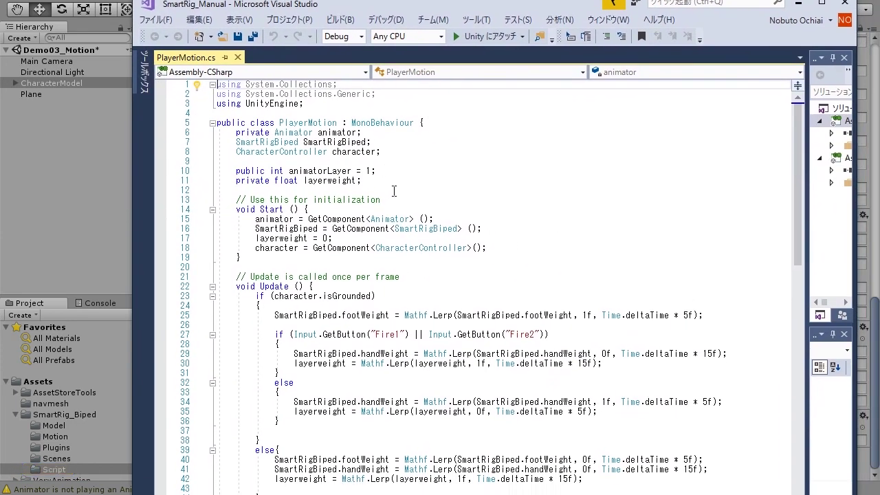
scroll(641, 362, down, 2)
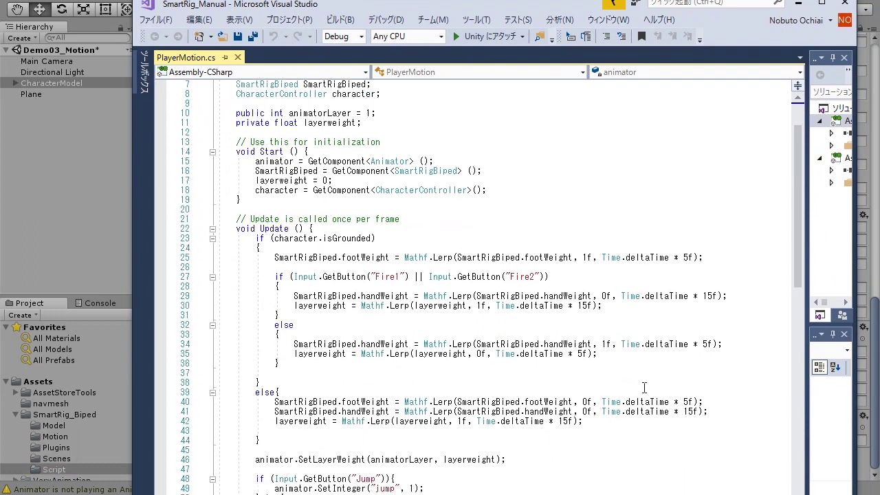
drag(394, 440, 220, 229)
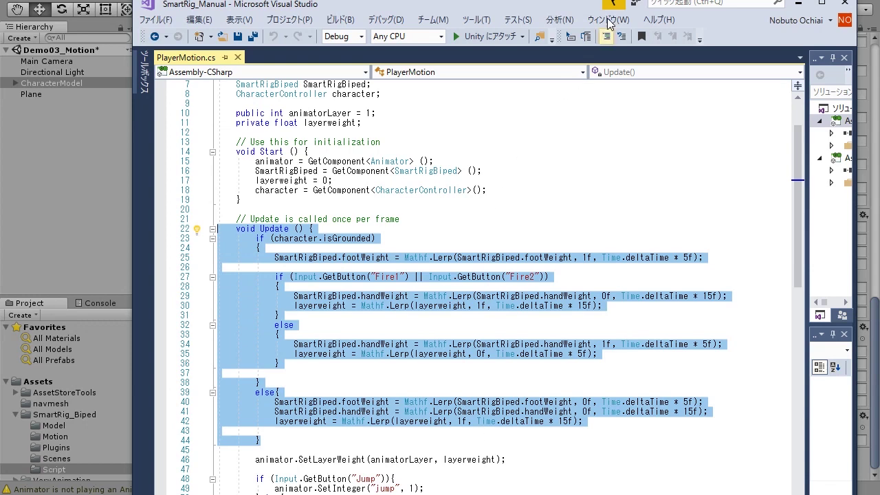
- Switch back to Unity and review the CharacterModel's components in the running Demo03_Motion scene
click(78, 162)
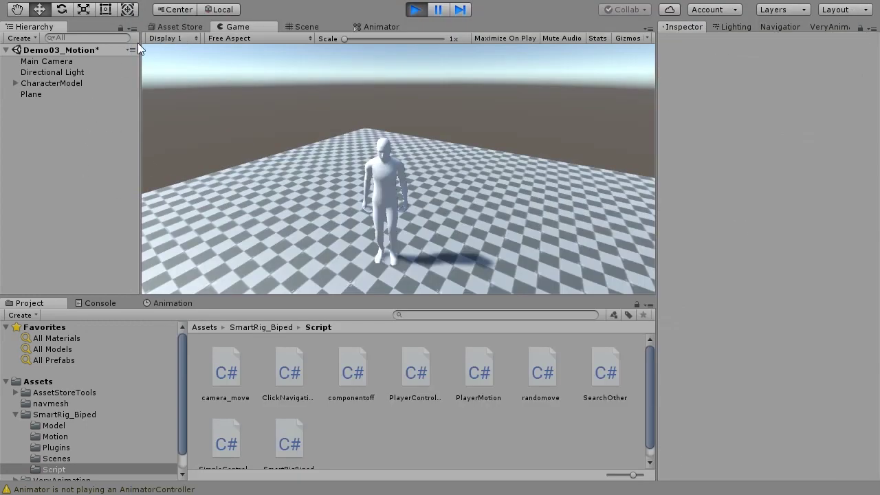
click(67, 83)
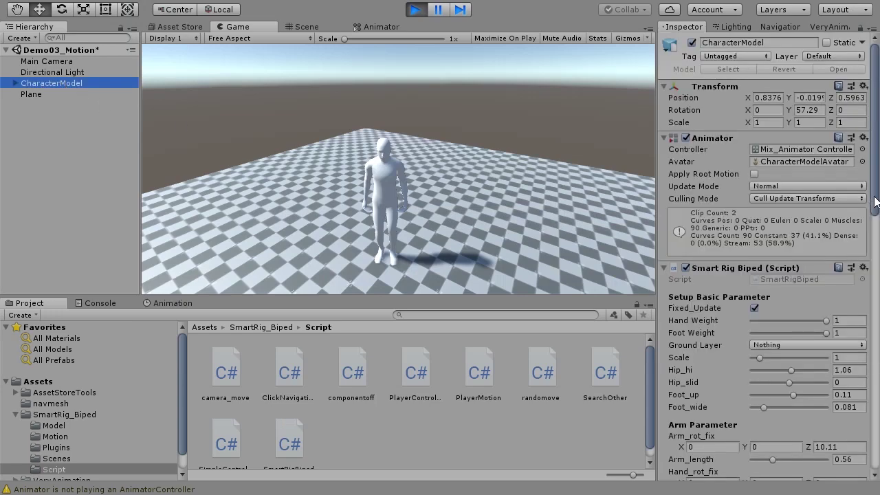
drag(875, 200, 875, 259)
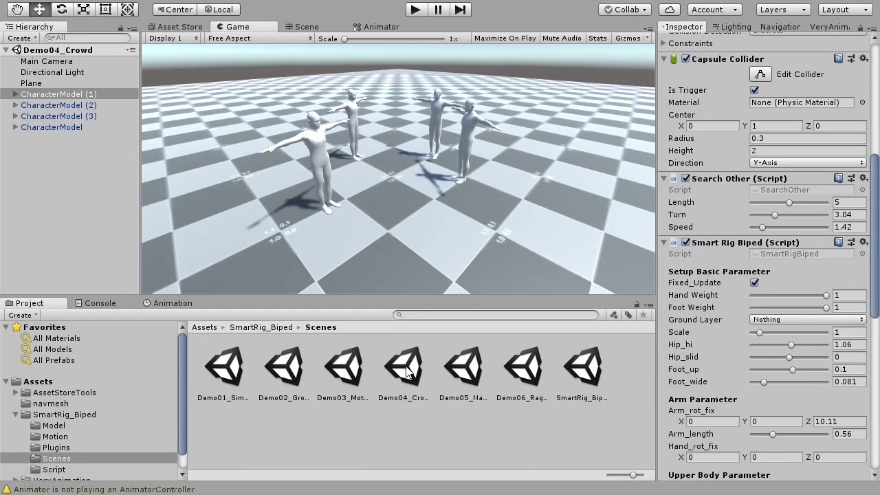
- Run the Demo04_Crowd scene and examine the Search Other script settings of CharacterModel (1)
click(405, 372)
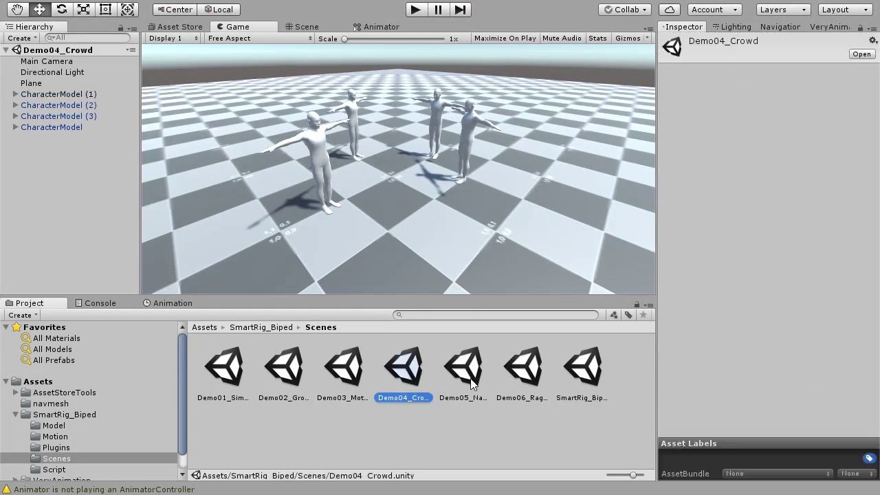
click(416, 10)
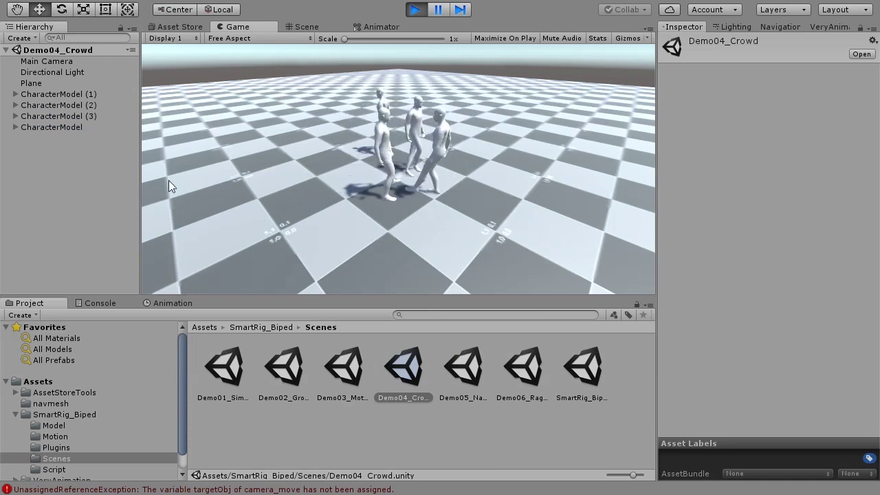
click(57, 95)
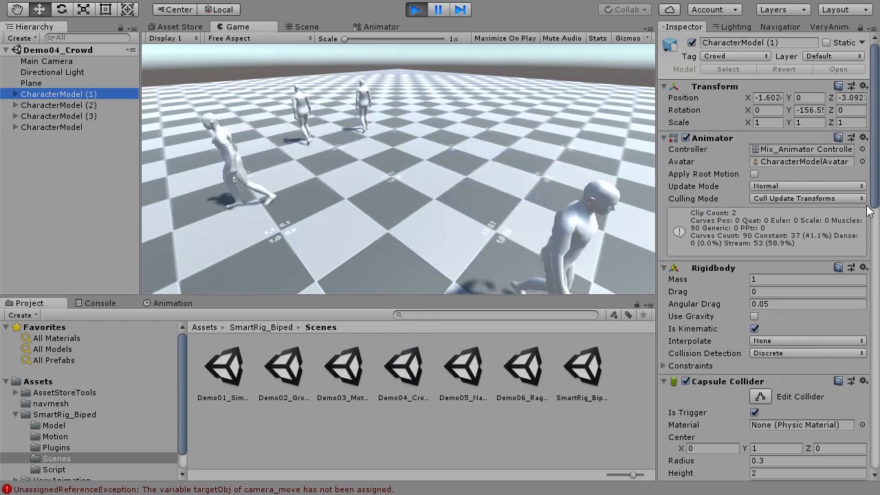
drag(876, 204, 876, 263)
scroll(790, 234, down, 2)
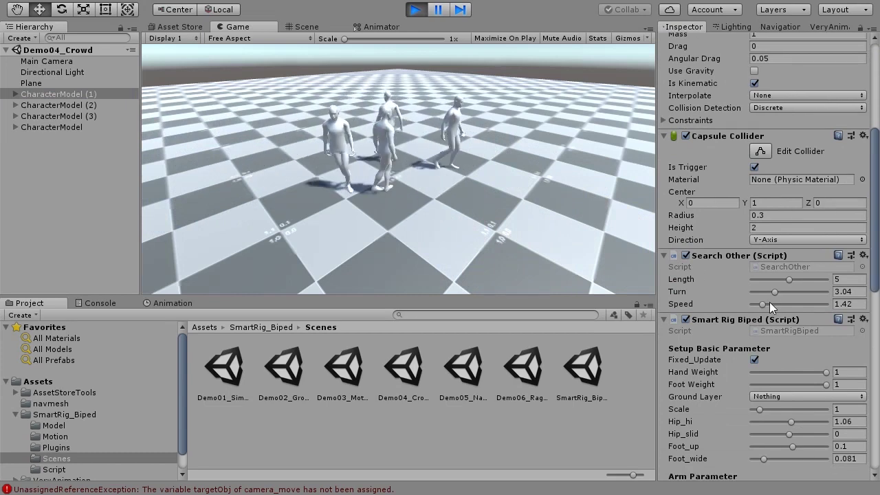
click(295, 28)
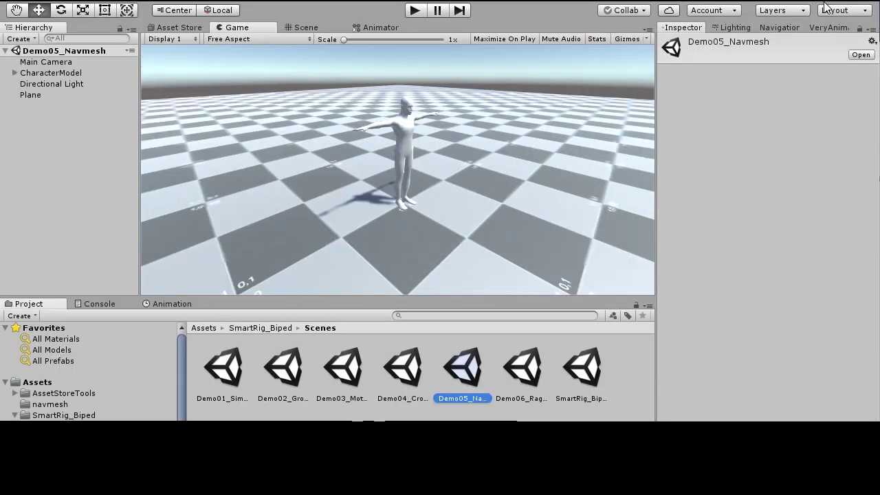
- Run the Demo05_Navmesh scene and send the character to several different points on the checkered plane
click(413, 10)
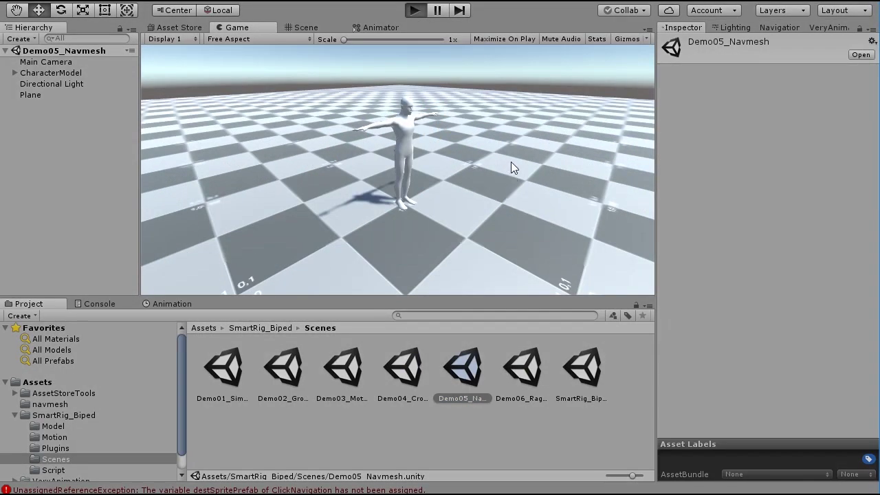
click(511, 203)
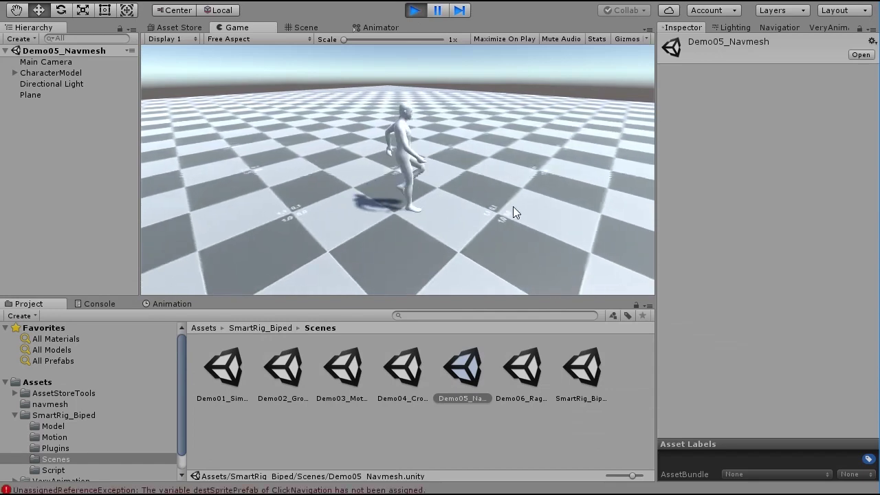
click(334, 118)
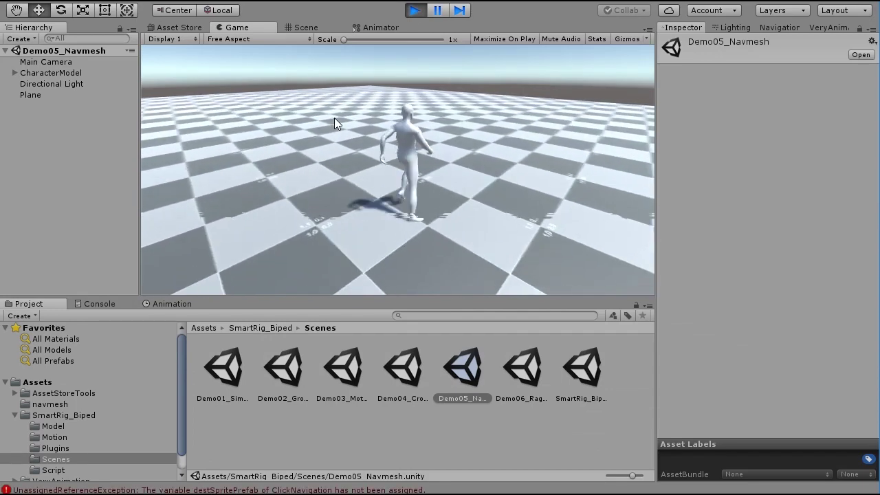
click(193, 247)
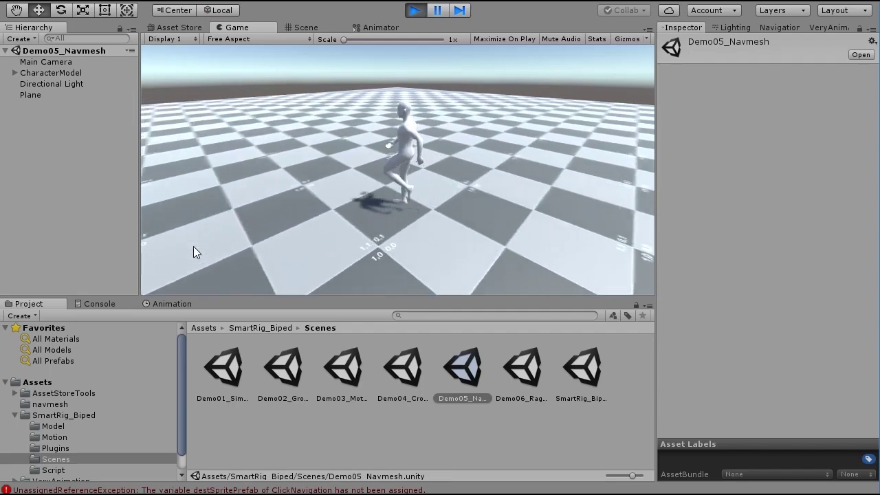
click(433, 254)
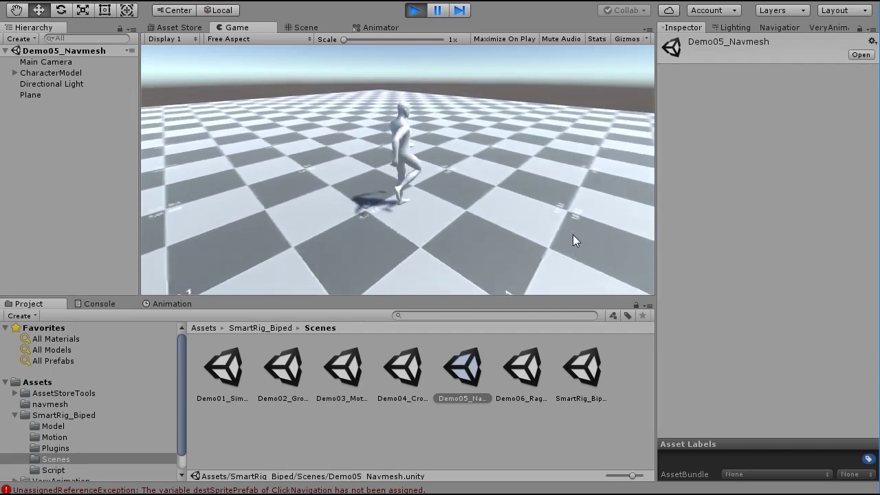
click(449, 266)
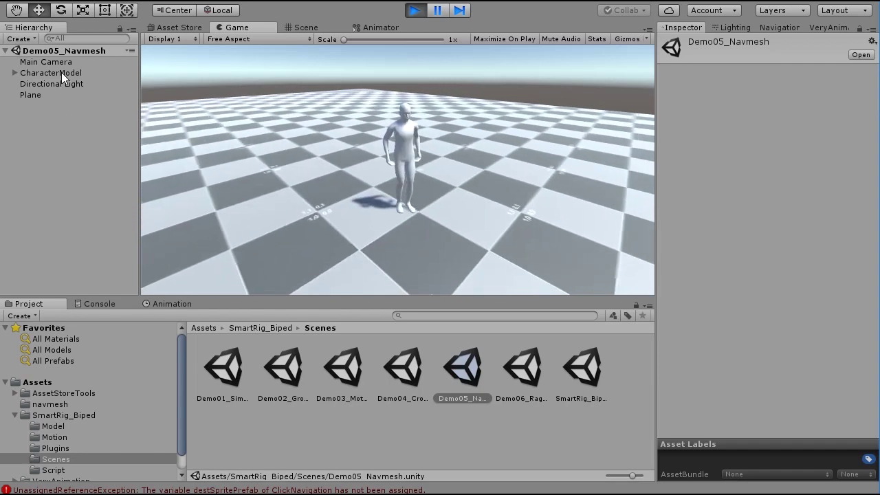
- Examine the CharacterModel's Click Navigation, Nav Mesh Agent and Smart Rig Biped components, including the Fixed_Update option
click(53, 74)
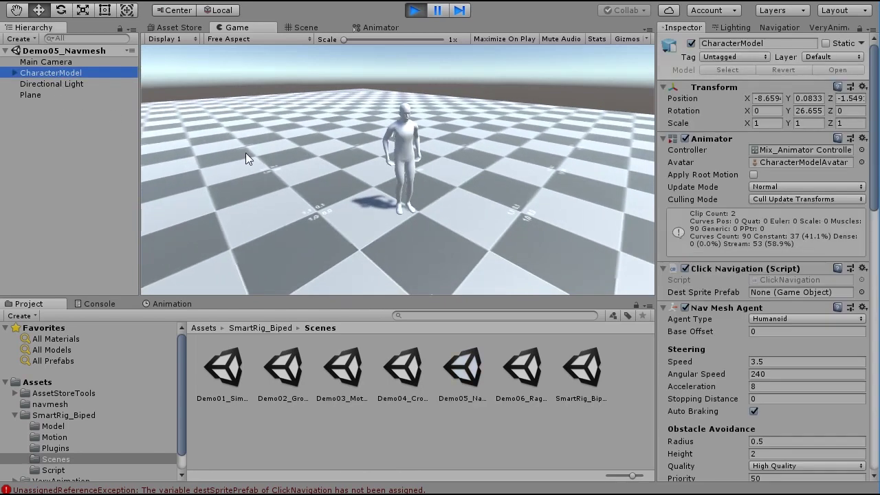
drag(875, 172, 874, 225)
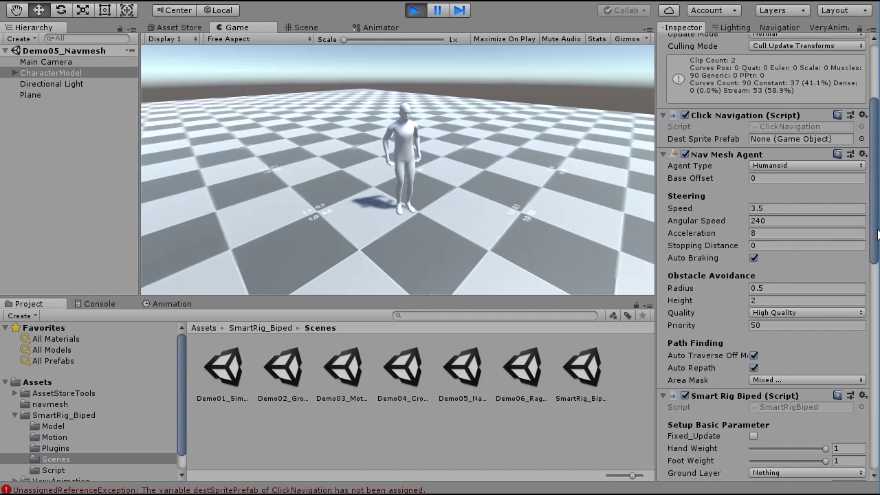
drag(878, 235, 877, 258)
scroll(822, 234, down, 10)
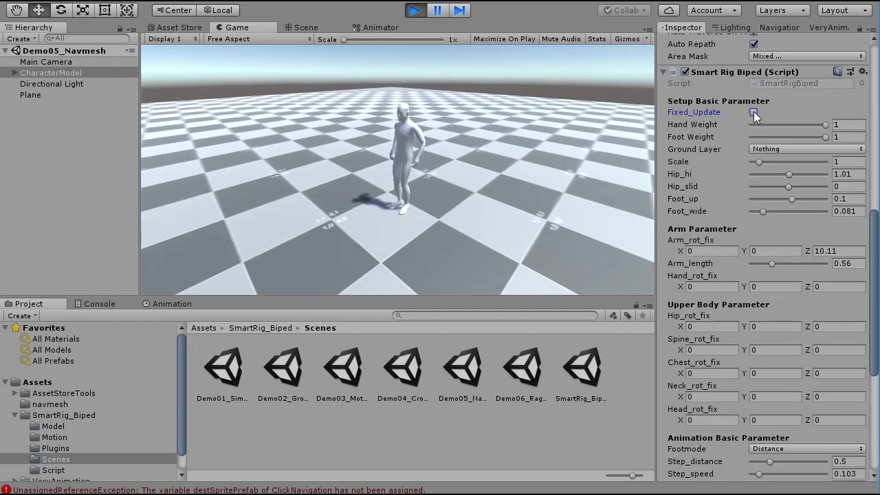
- Send the navmesh character to three more points on the plane with the Smart Rig Biped settings in view
click(487, 244)
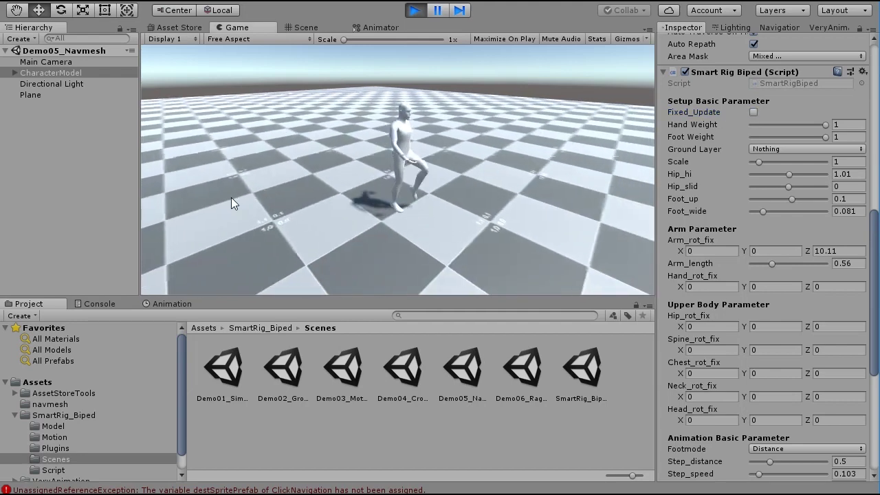
click(207, 242)
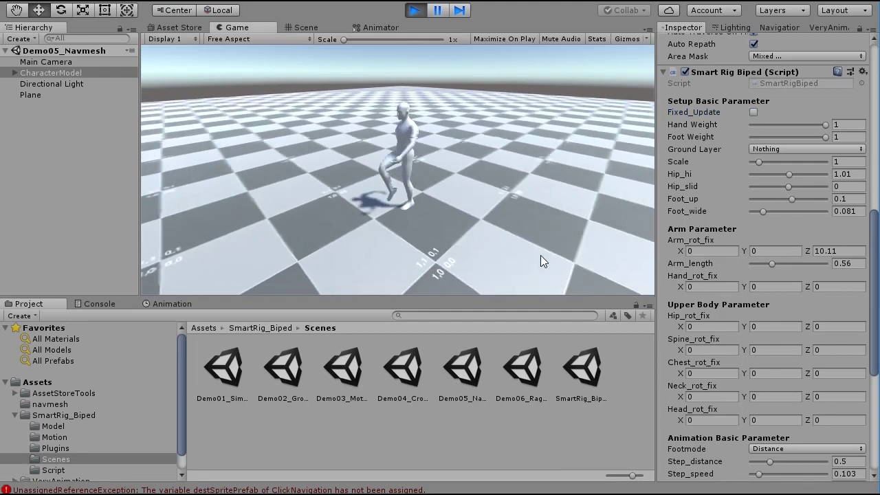
click(587, 263)
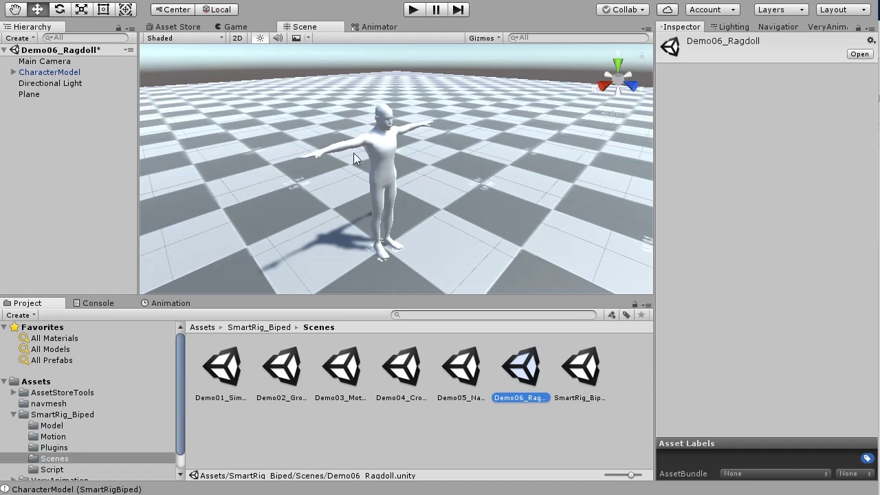
- Examine the Demo06_Ragdoll CharacterModel's ragdoll colliders in the scene and its Componentoff script with the Compo_a and Compo_b references
click(71, 74)
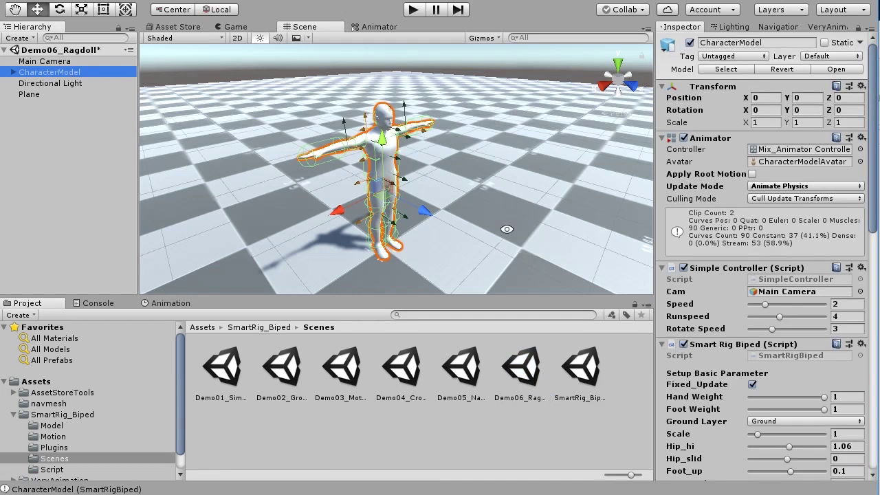
alt+drag(485, 201, 455, 189)
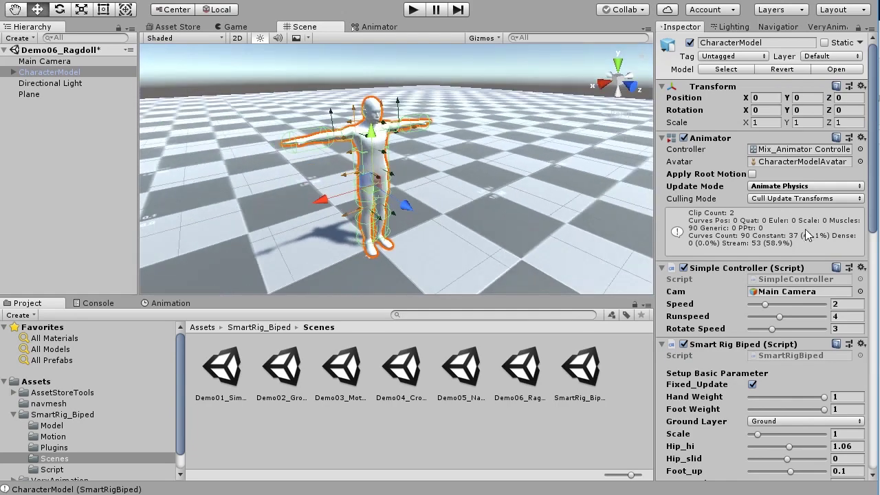
drag(872, 222, 845, 474)
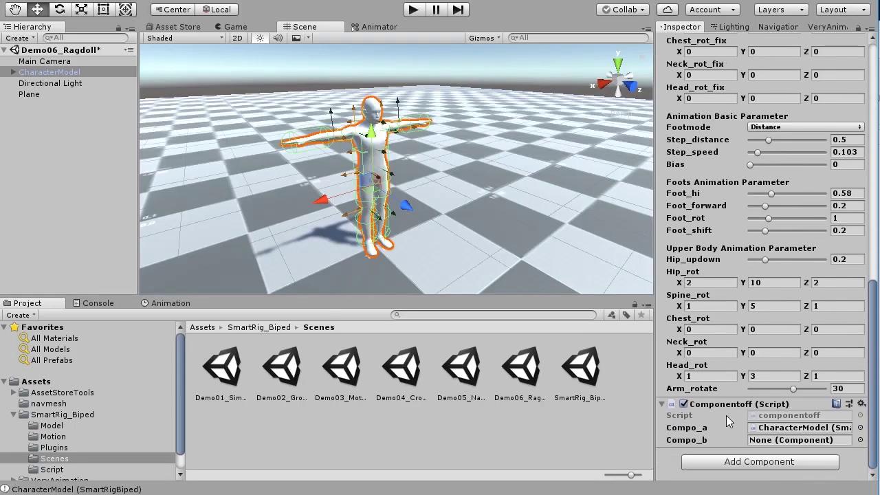
drag(875, 429, 874, 387)
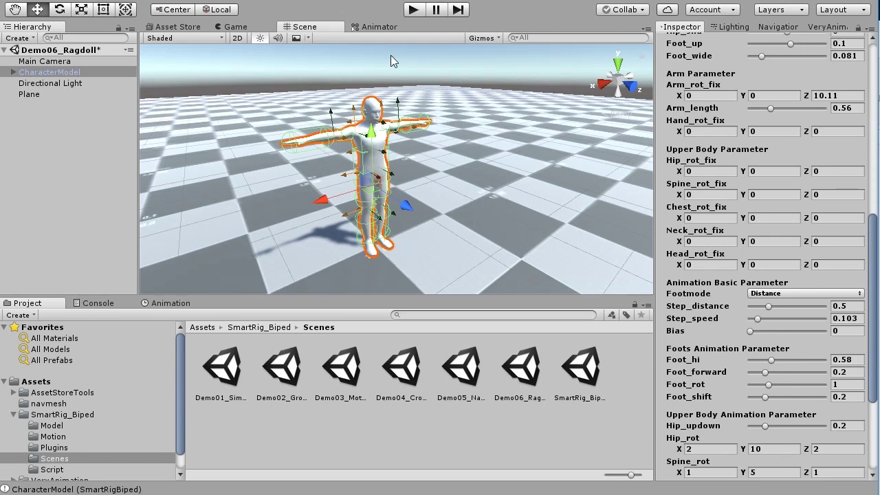
- Run the Demo06_Ragdoll scene in the Game view
click(233, 27)
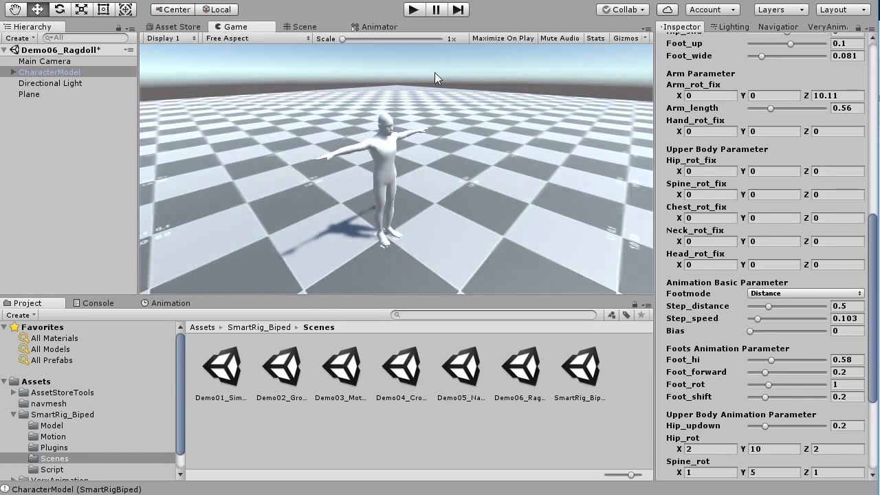
click(411, 10)
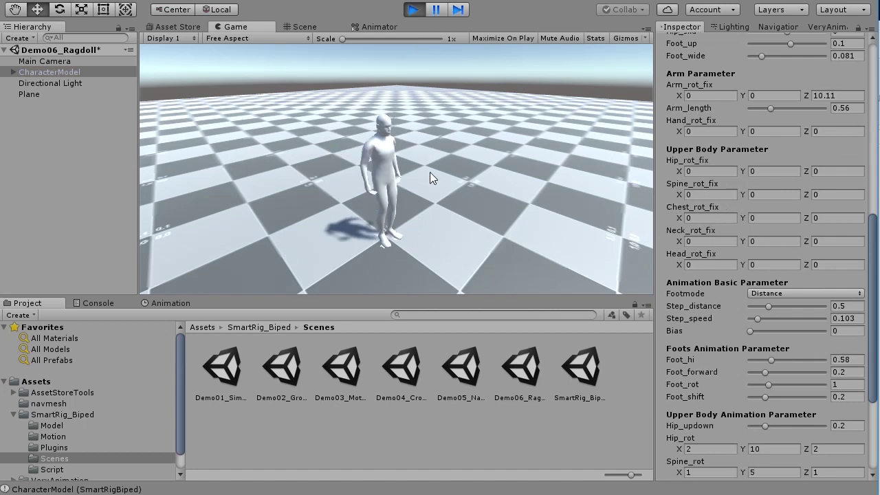